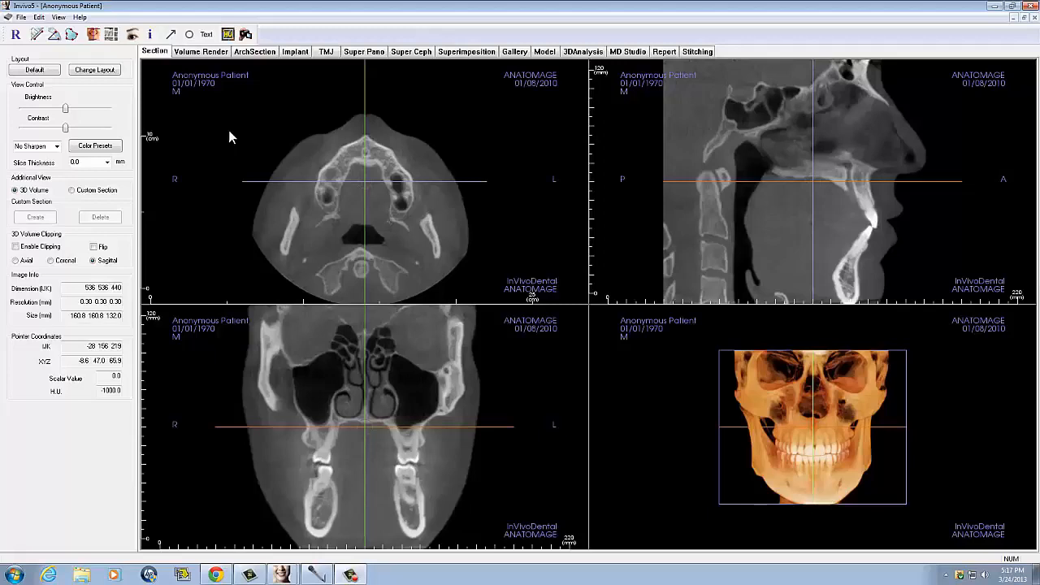
# - Enlarge the axial section view and capture it to the gallery as Axial with type Section
pyautogui.click(151, 55)
pyautogui.doubleClick(339, 167)
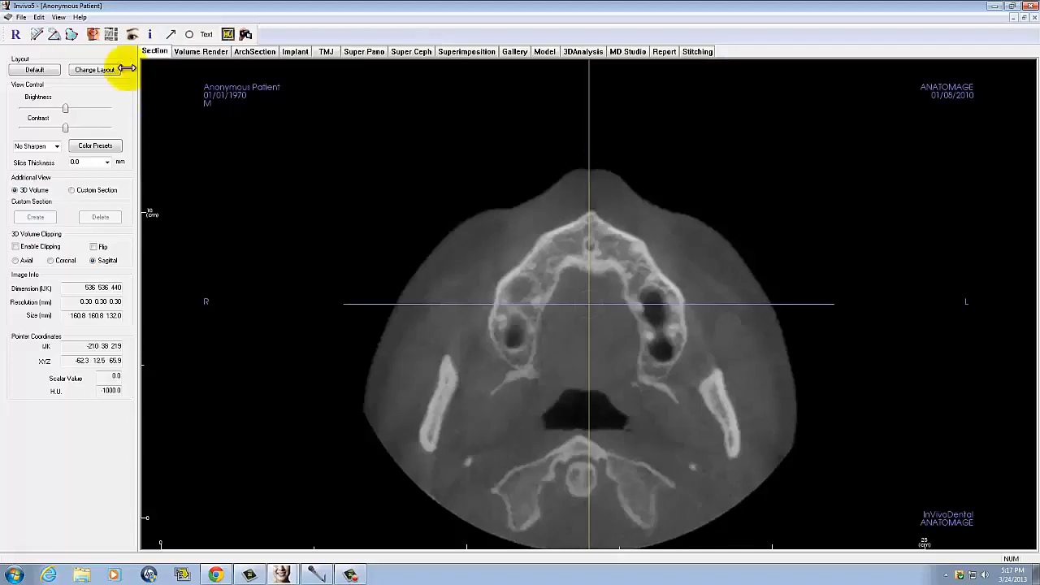
pyautogui.click(59, 17)
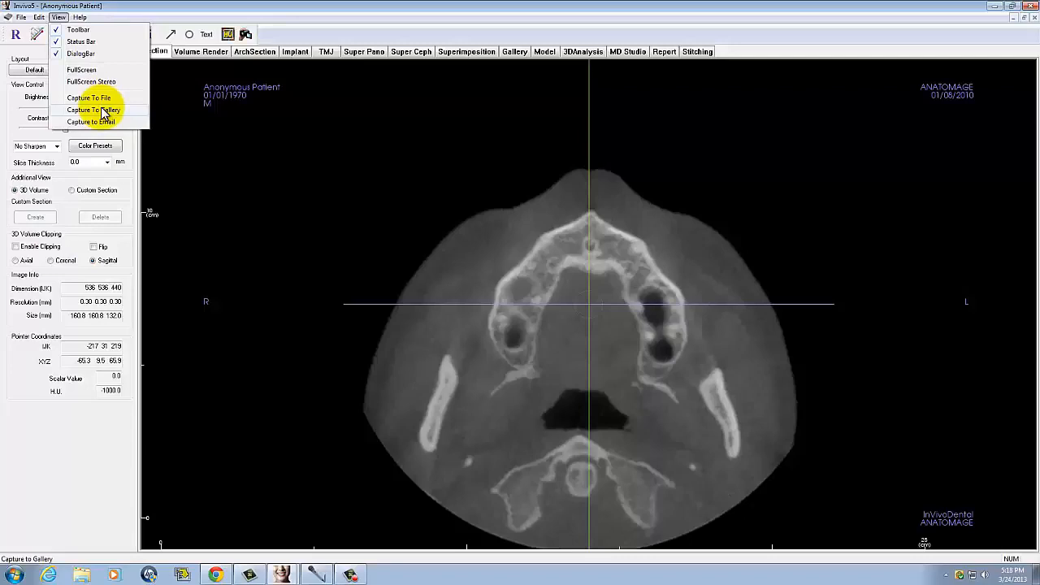
pyautogui.click(104, 114)
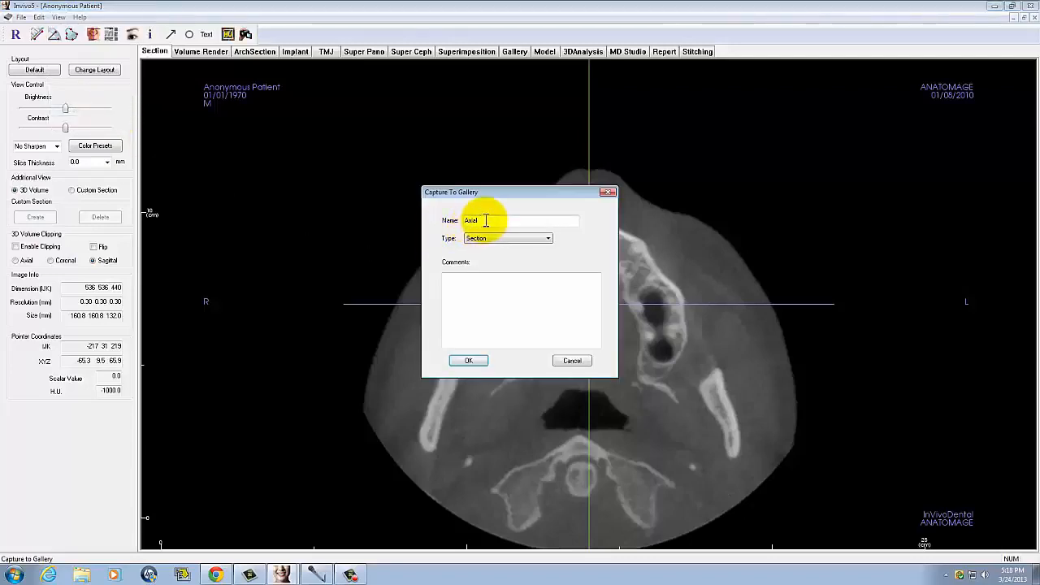
pyautogui.click(469, 362)
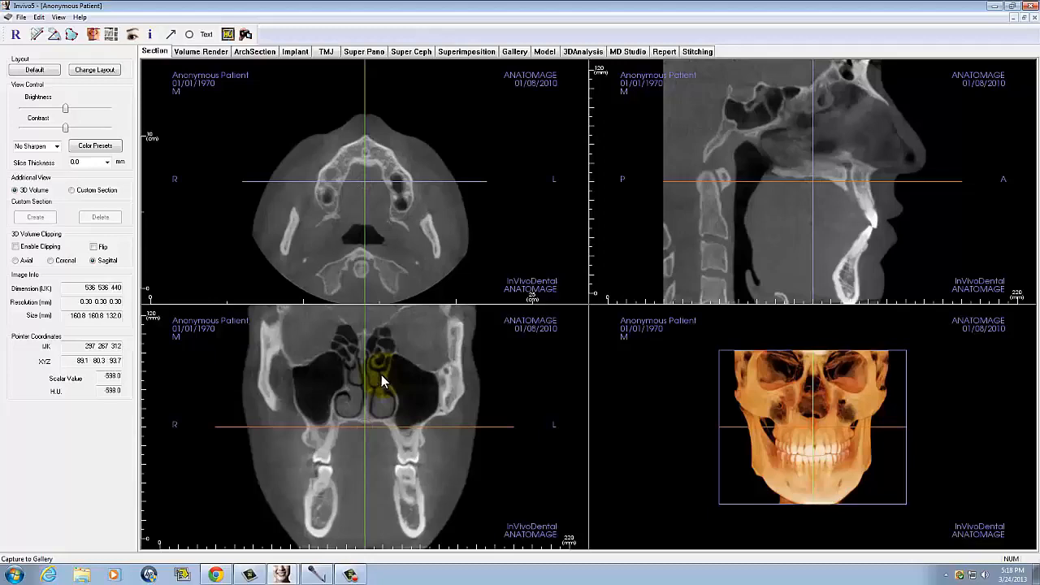
# - Capture only the coronal image to the gallery as Coronal with type Section
pyautogui.click(59, 18)
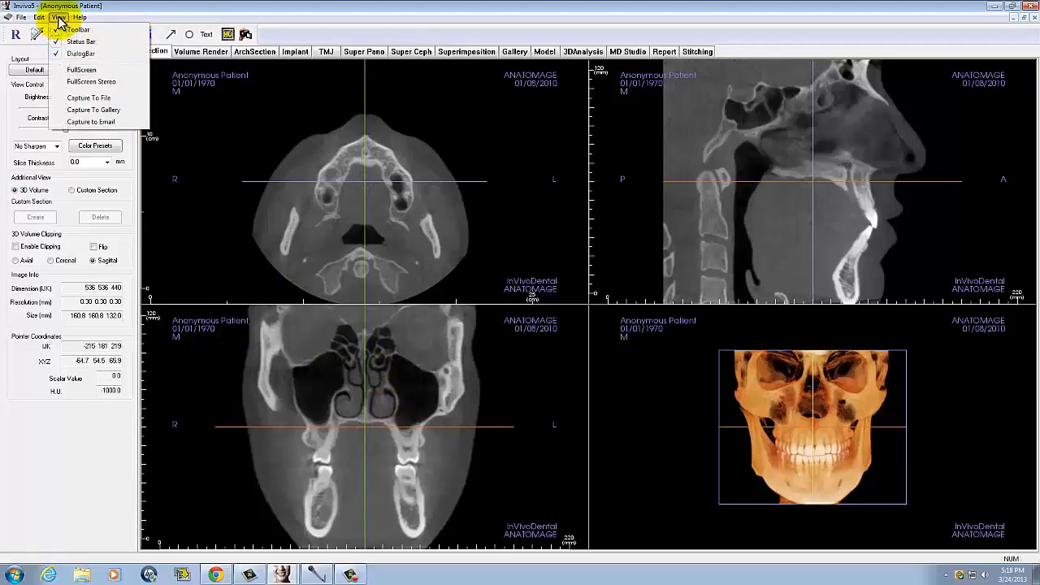
pyautogui.click(96, 110)
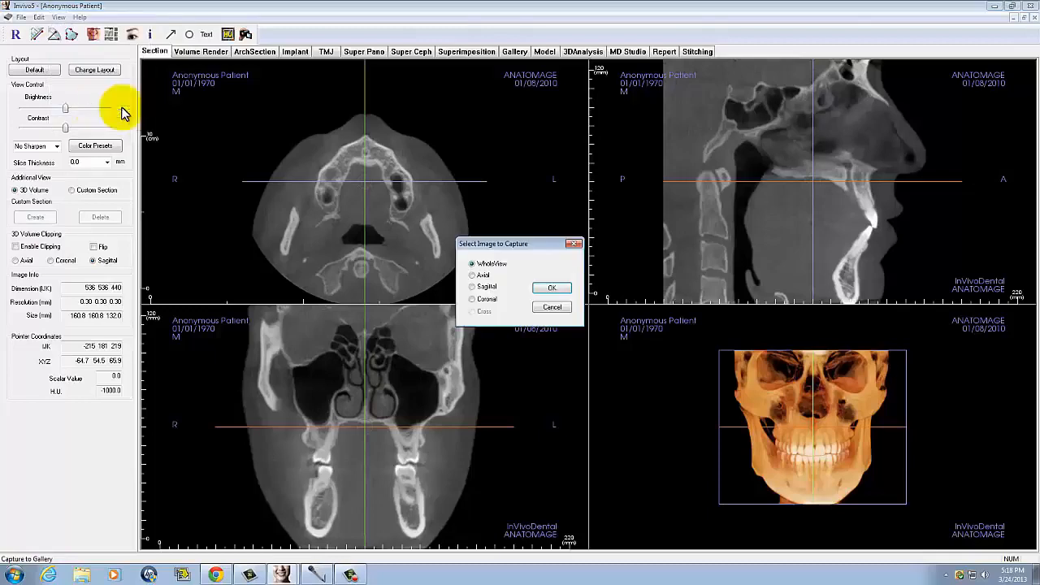
pyautogui.click(474, 301)
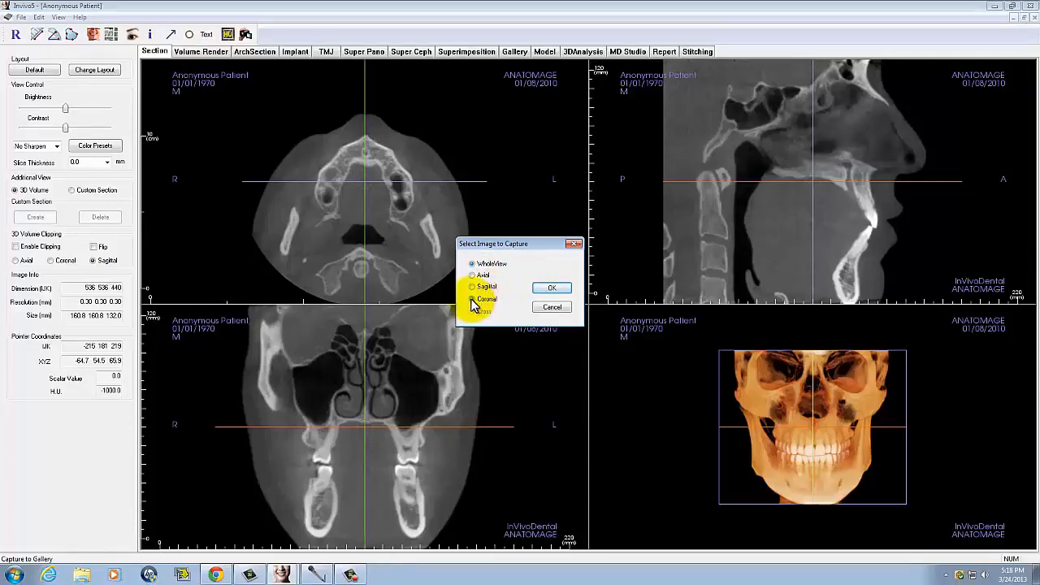
pyautogui.click(541, 289)
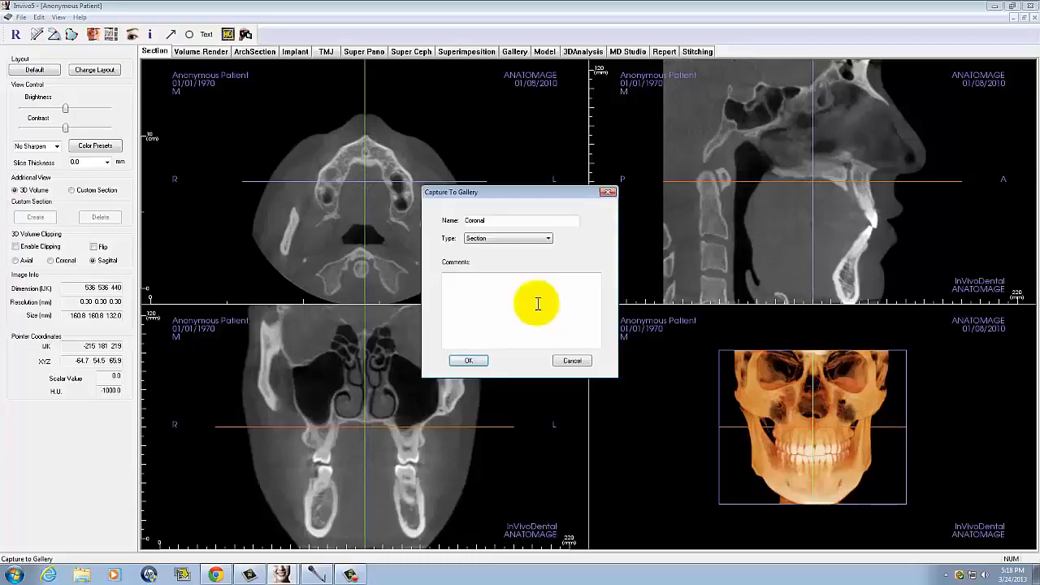
pyautogui.click(468, 360)
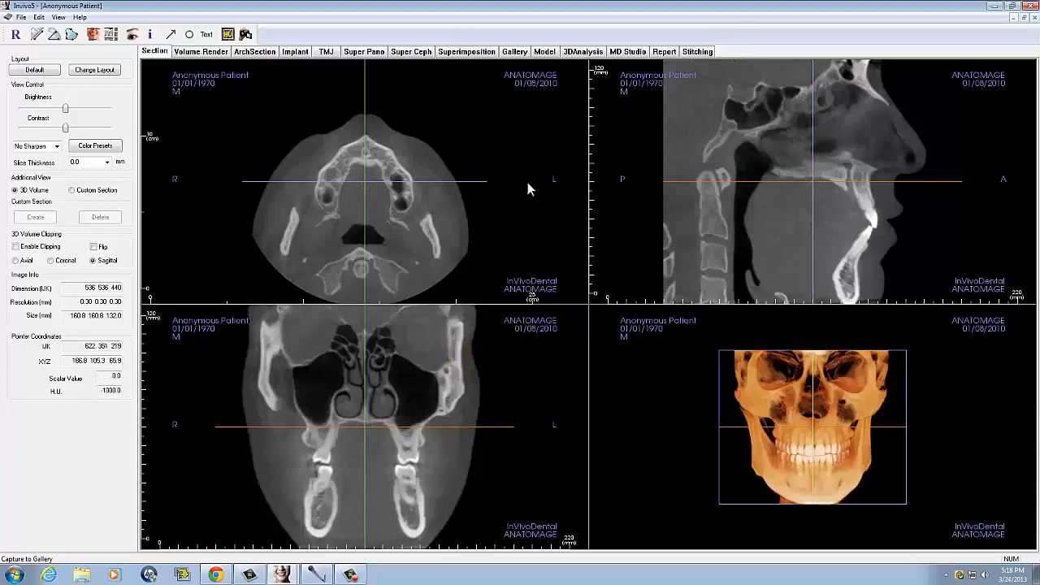
# - Review the captured Axial and Coronal images in the gallery
pyautogui.click(514, 51)
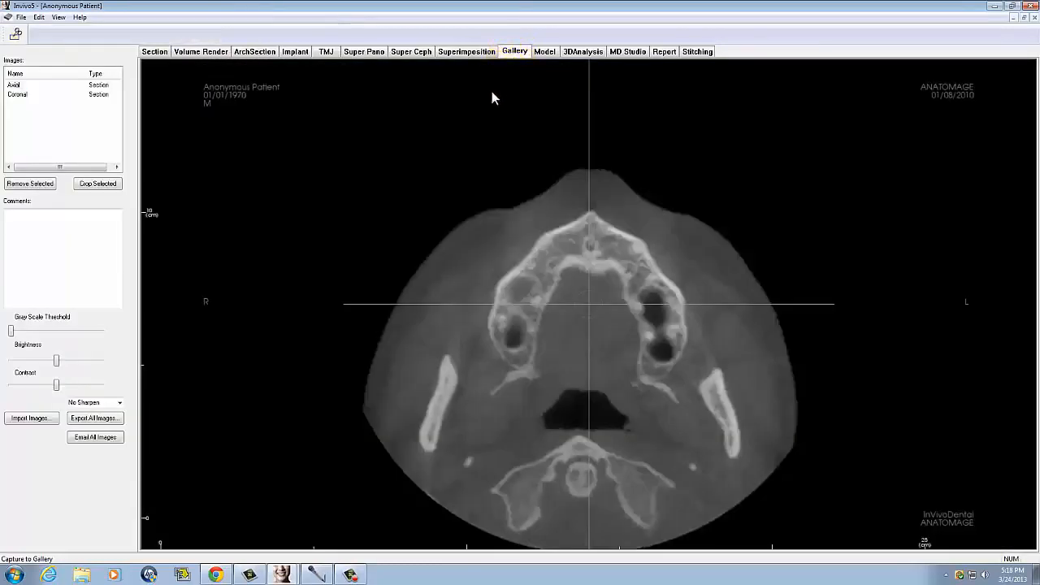
pyautogui.click(21, 95)
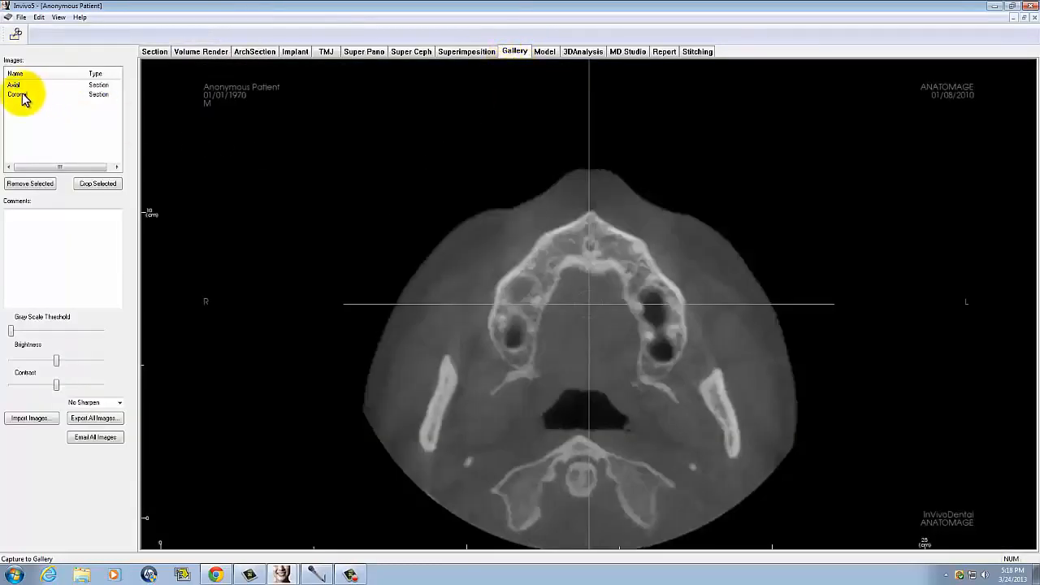
pyautogui.click(14, 84)
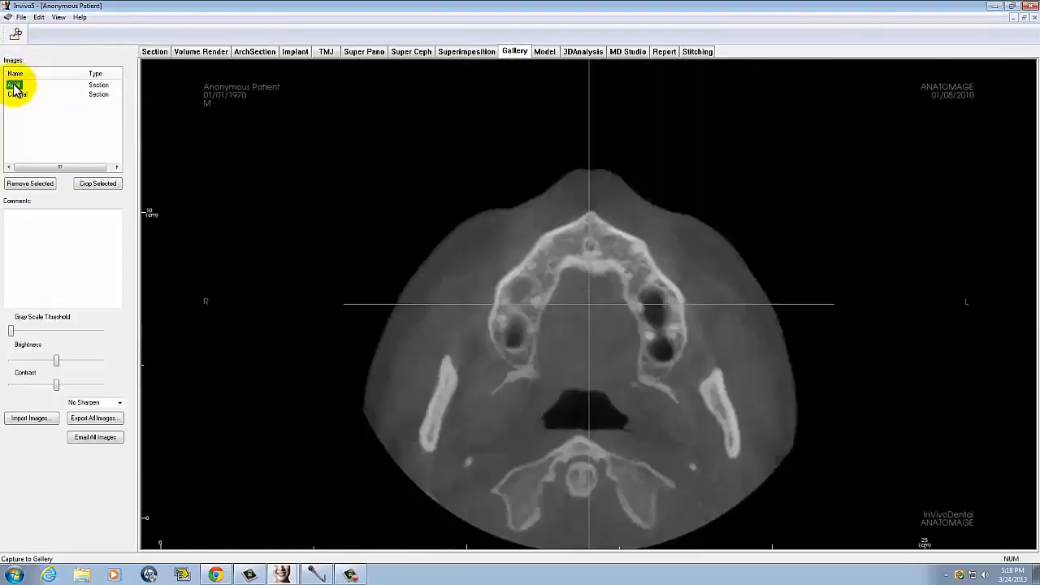
pyautogui.click(23, 96)
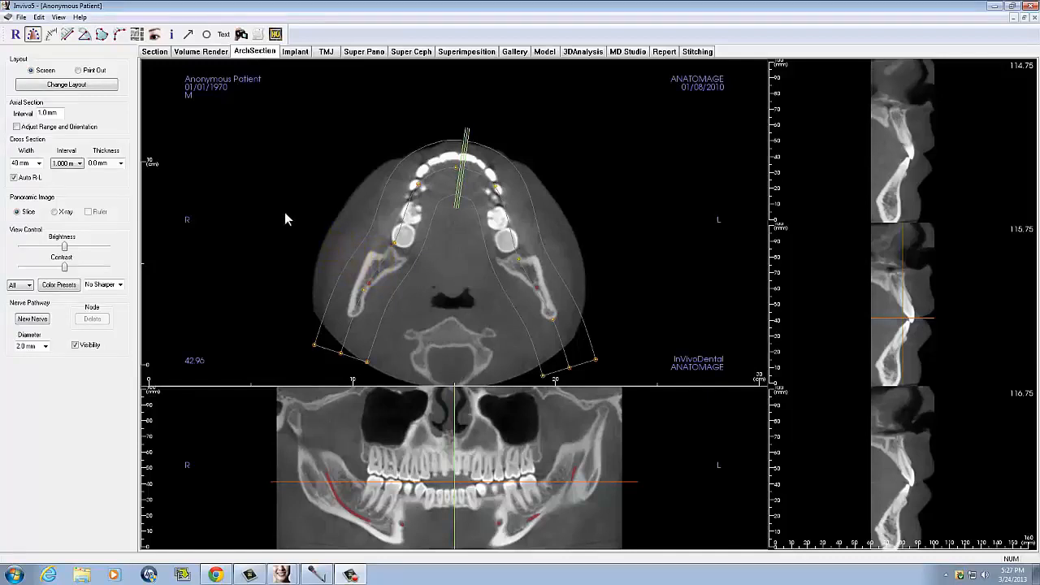
# - Switch the arch section to the Print Out layout and accept the print setup with Letter paper in portrait orientation
pyautogui.click(78, 70)
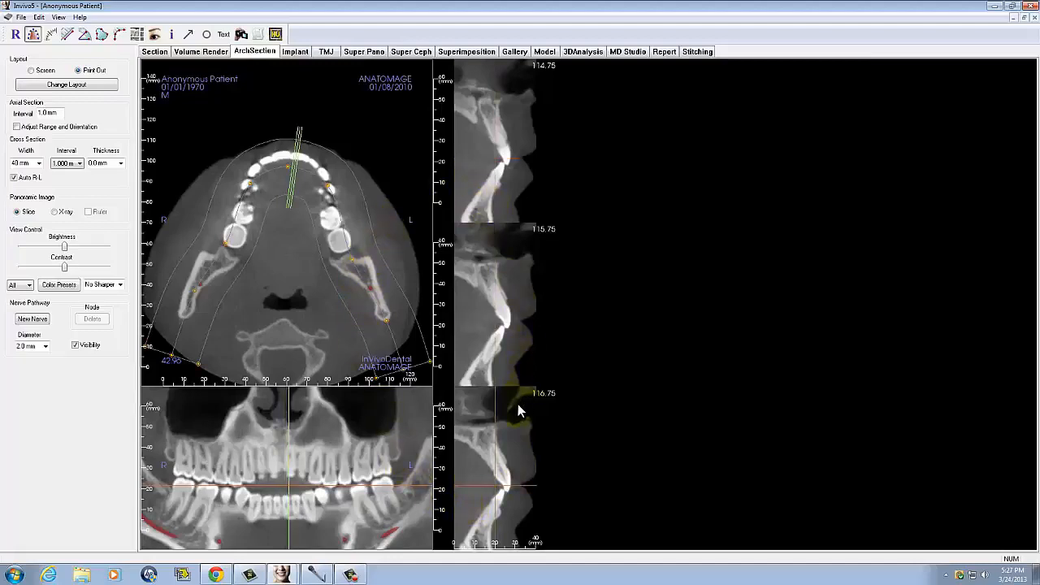
pyautogui.click(22, 18)
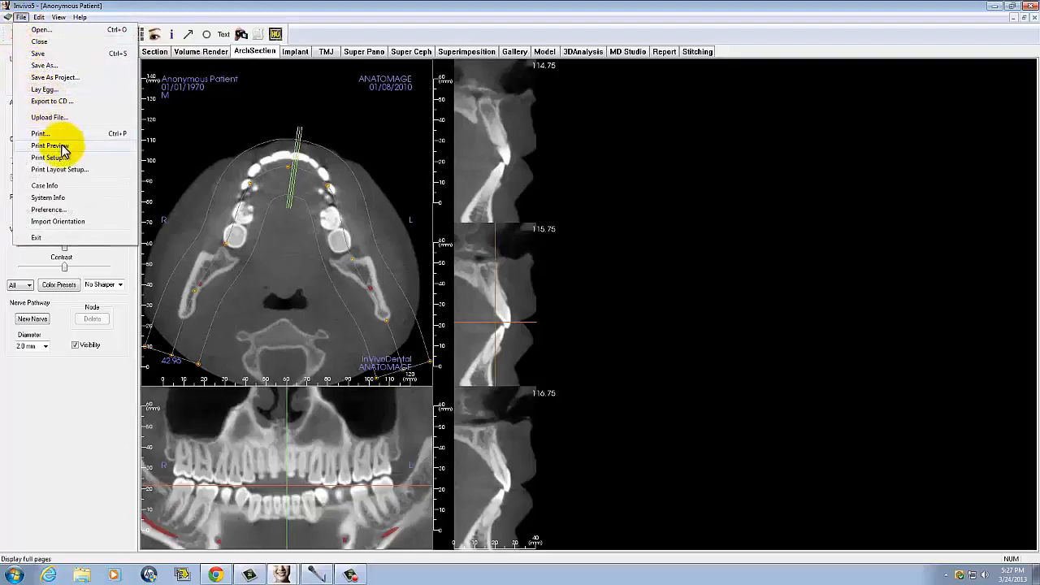
pyautogui.click(48, 157)
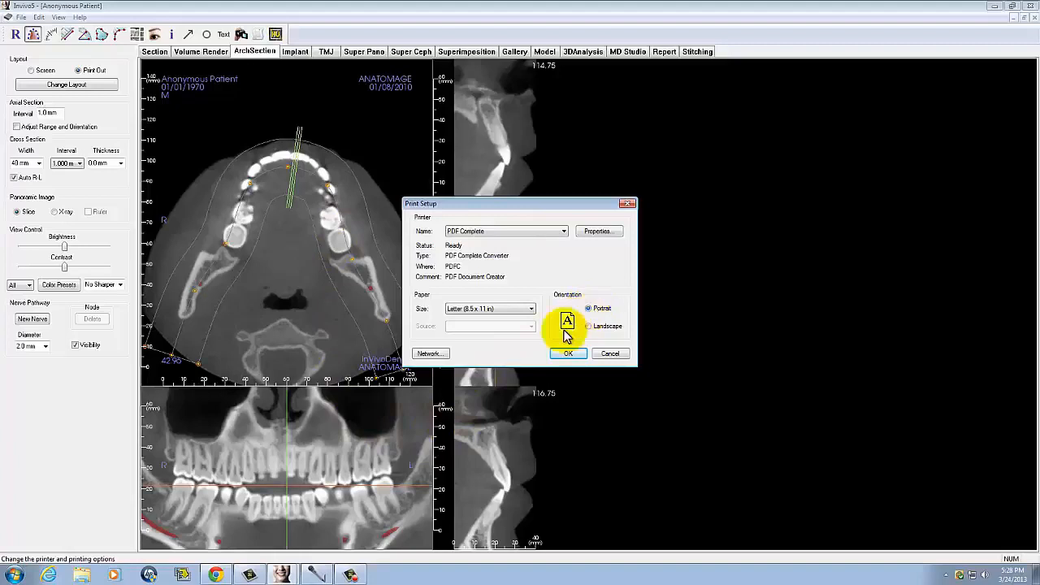
pyautogui.click(567, 356)
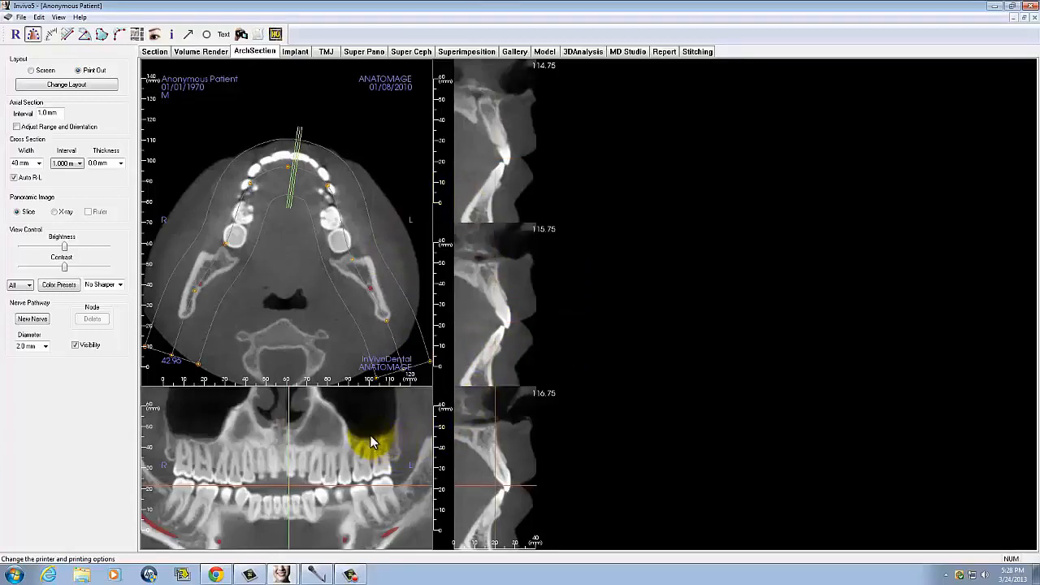
# - Capture the whole arch section view to the gallery as ArchSection with type Captured, and display the image there
pyautogui.click(59, 18)
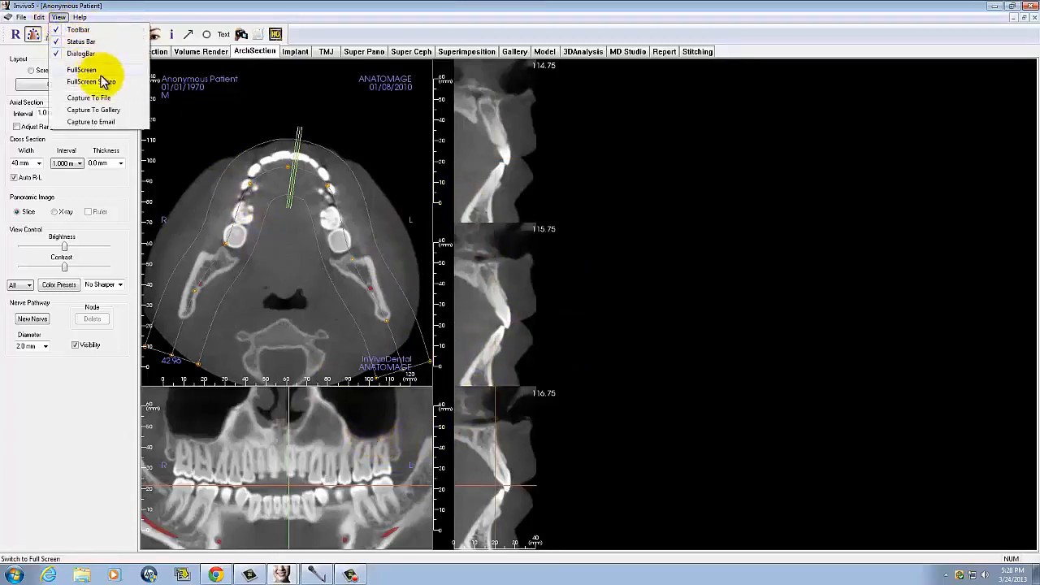
pyautogui.click(93, 110)
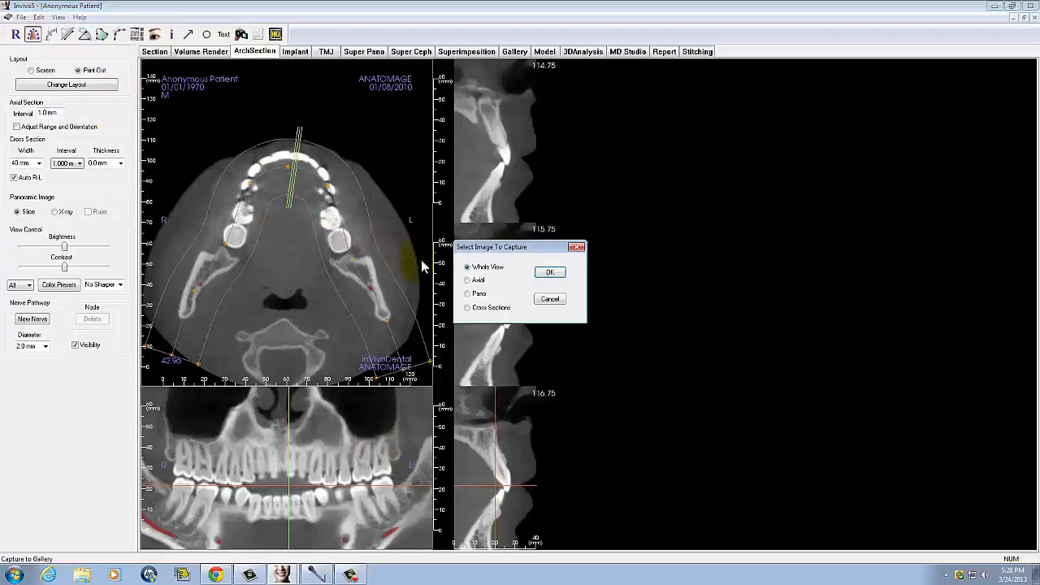
pyautogui.click(549, 274)
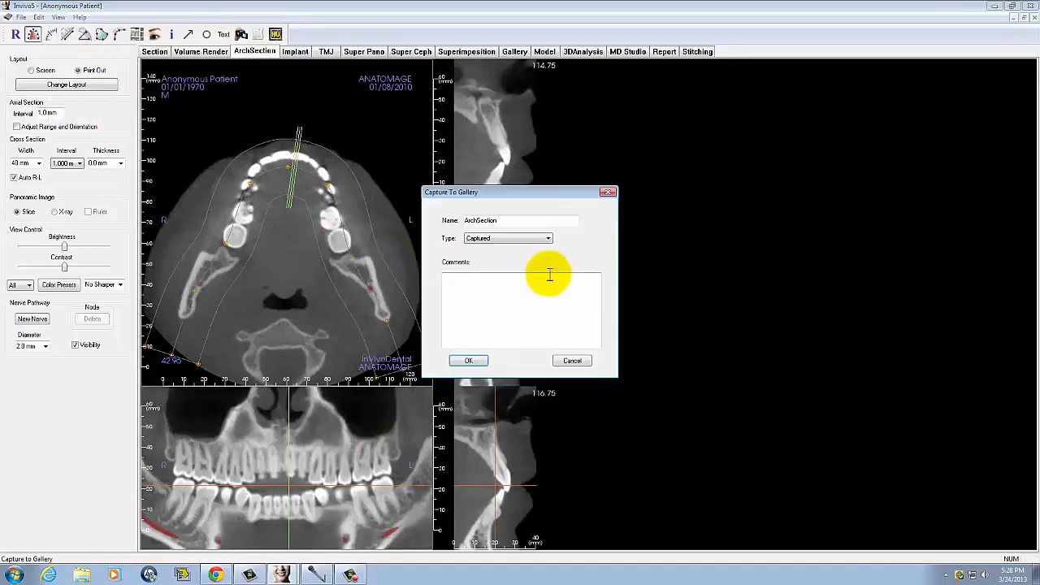
pyautogui.doubleClick(479, 220)
pyautogui.click(471, 363)
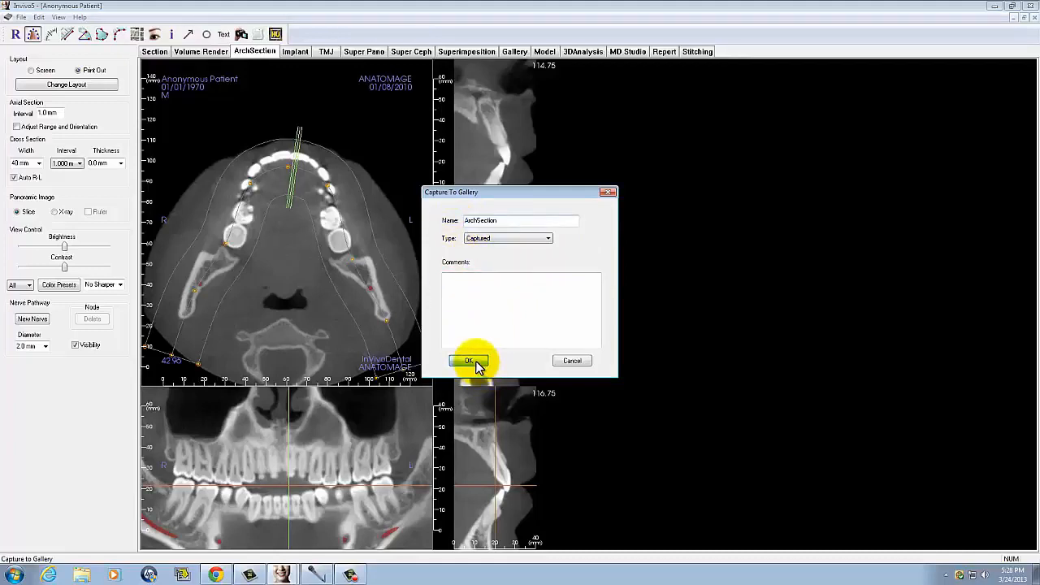
pyautogui.click(514, 51)
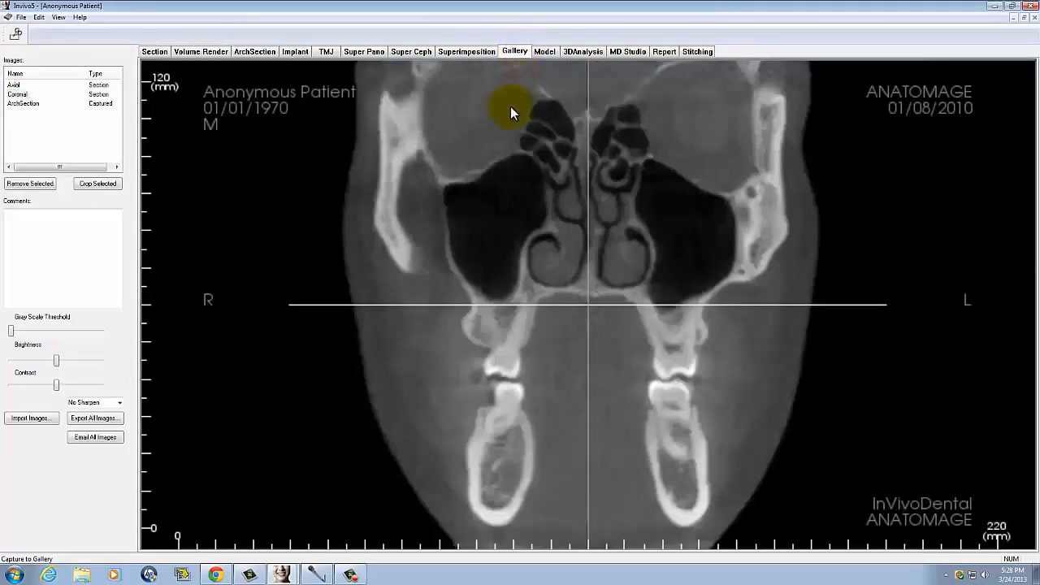
pyautogui.click(34, 103)
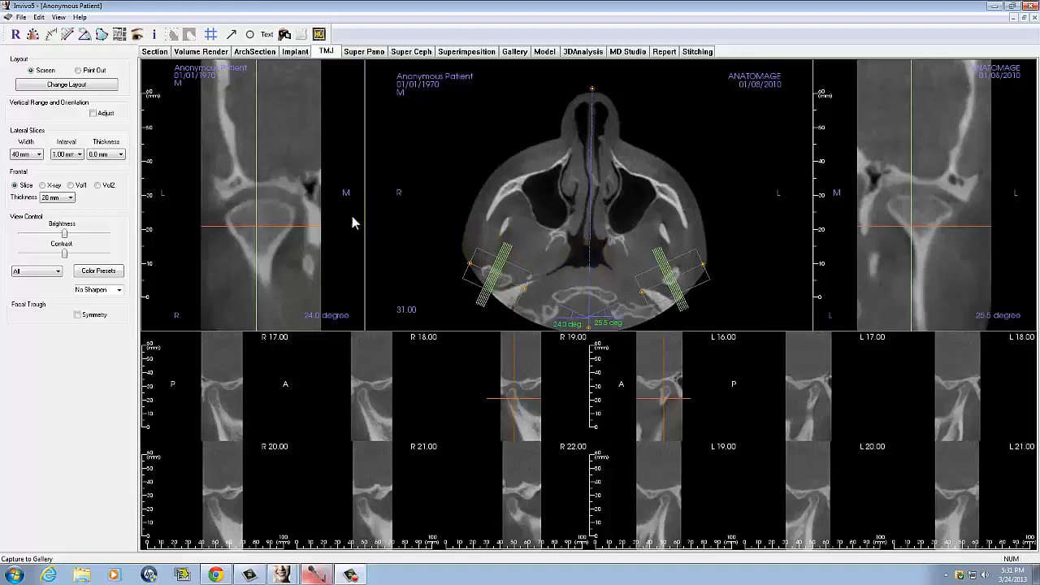
# - Switch the TMJ view to the Print Out layout and accept the print setup with Letter paper in portrait orientation
pyautogui.click(78, 72)
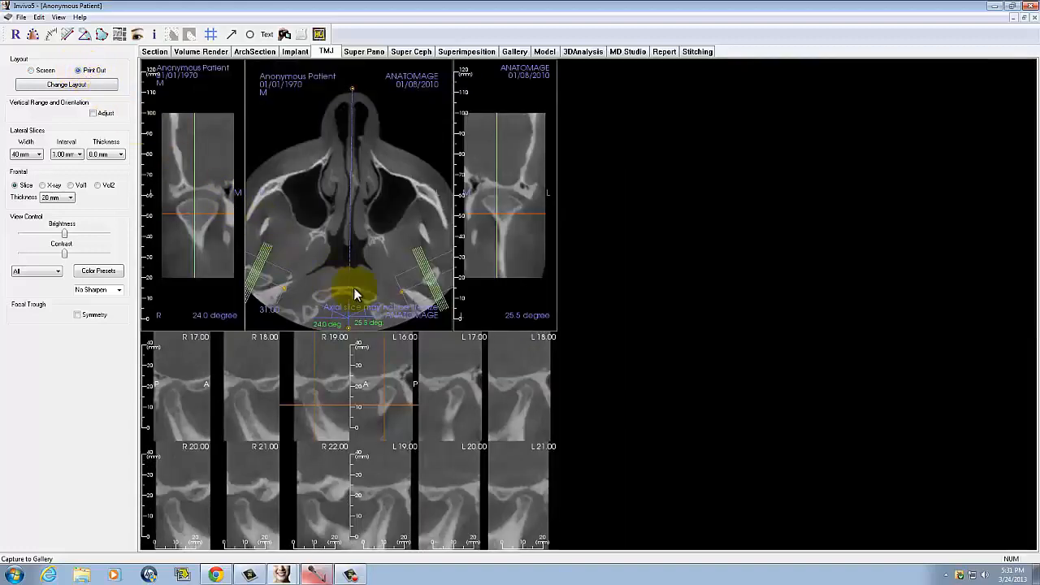
pyautogui.scroll(1, 248, 205)
pyautogui.scroll(-1, 497, 248)
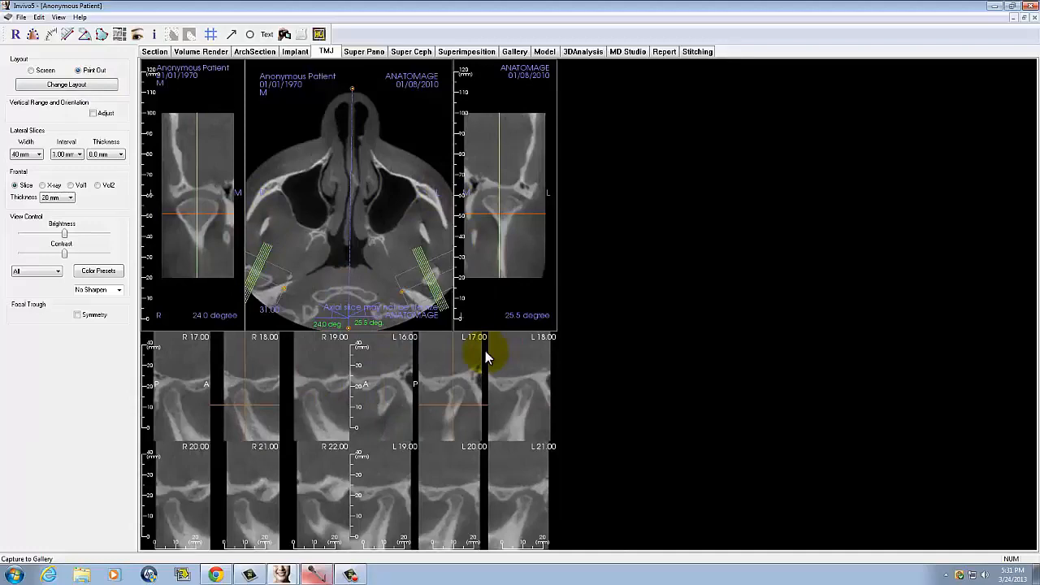
pyautogui.click(423, 350)
pyautogui.click(22, 18)
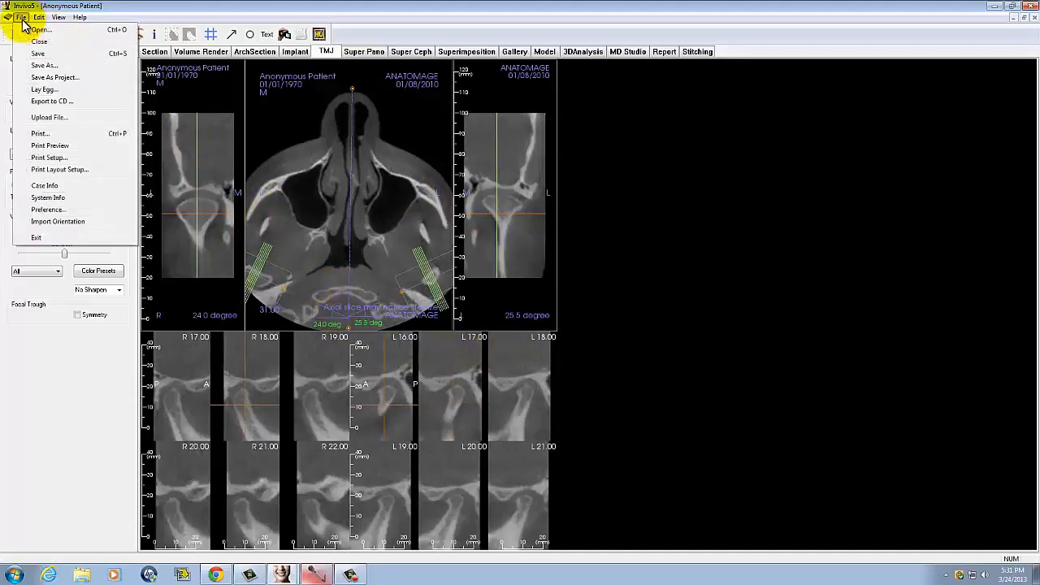
pyautogui.click(63, 161)
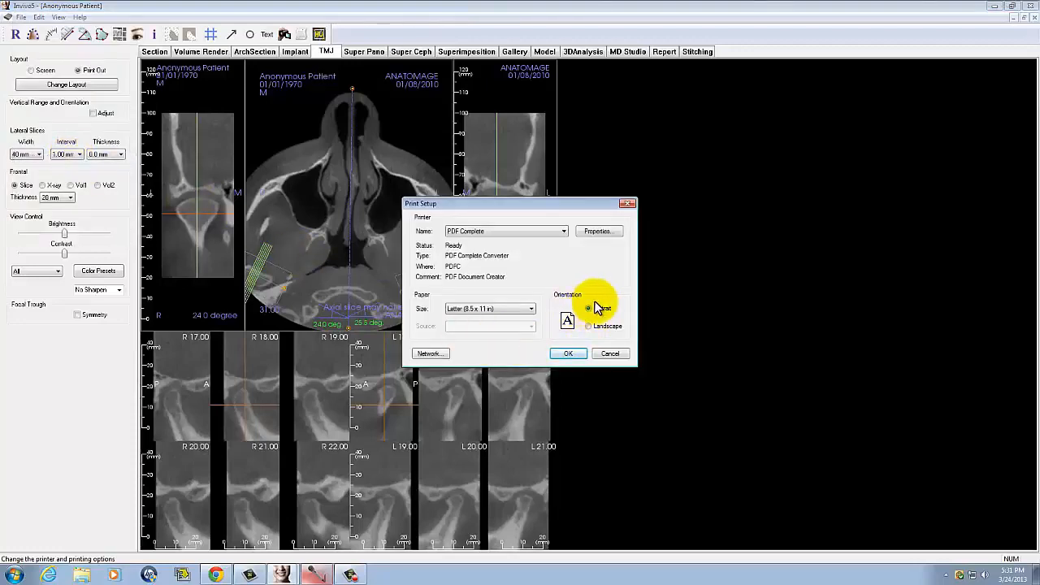
pyautogui.click(567, 352)
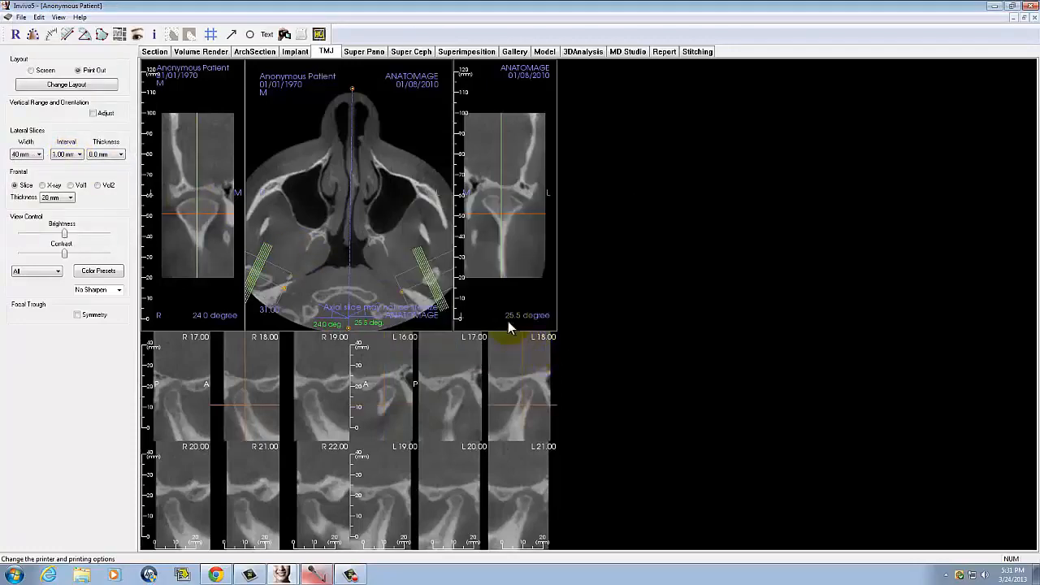
# - Capture the whole TMJ view to the gallery as TMJ with type Captured, and display the image there
pyautogui.click(60, 18)
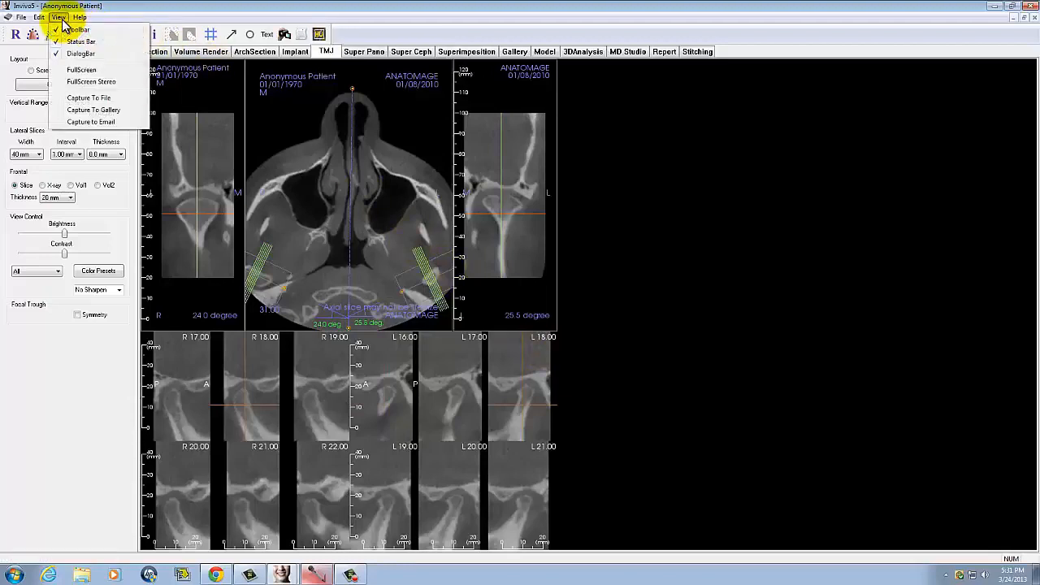
pyautogui.click(100, 109)
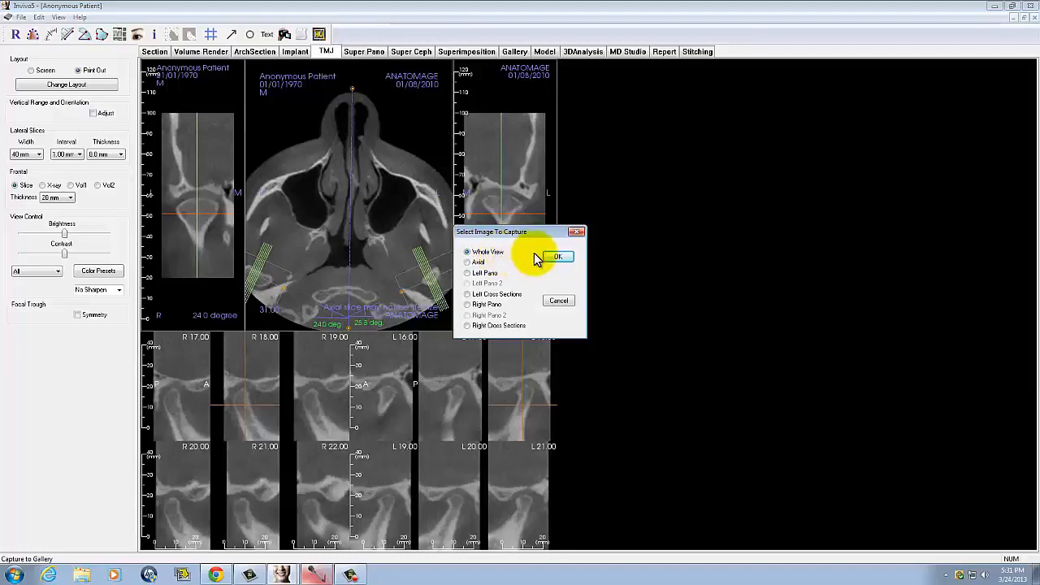
pyautogui.click(561, 258)
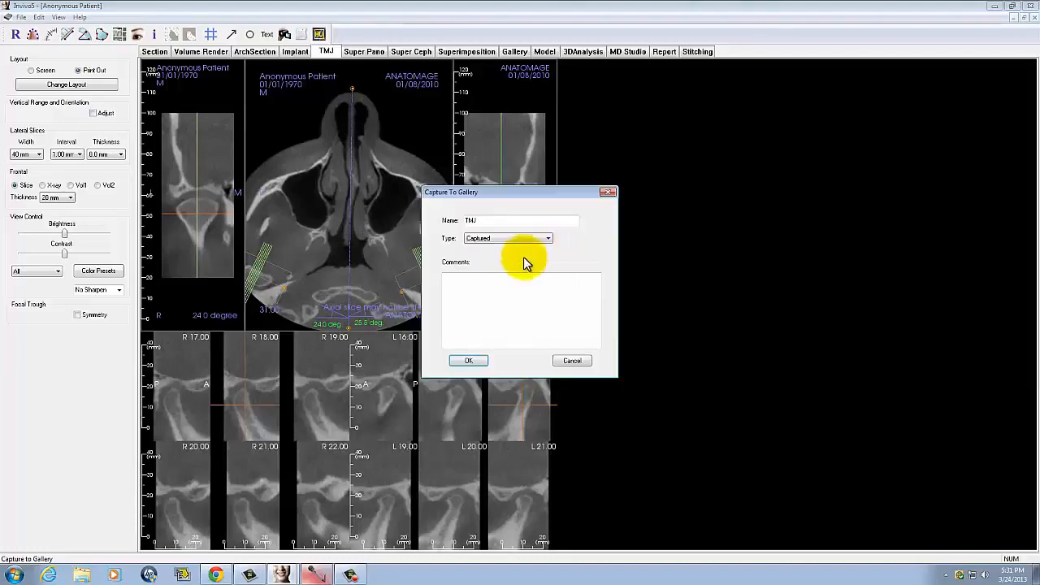
pyautogui.click(469, 362)
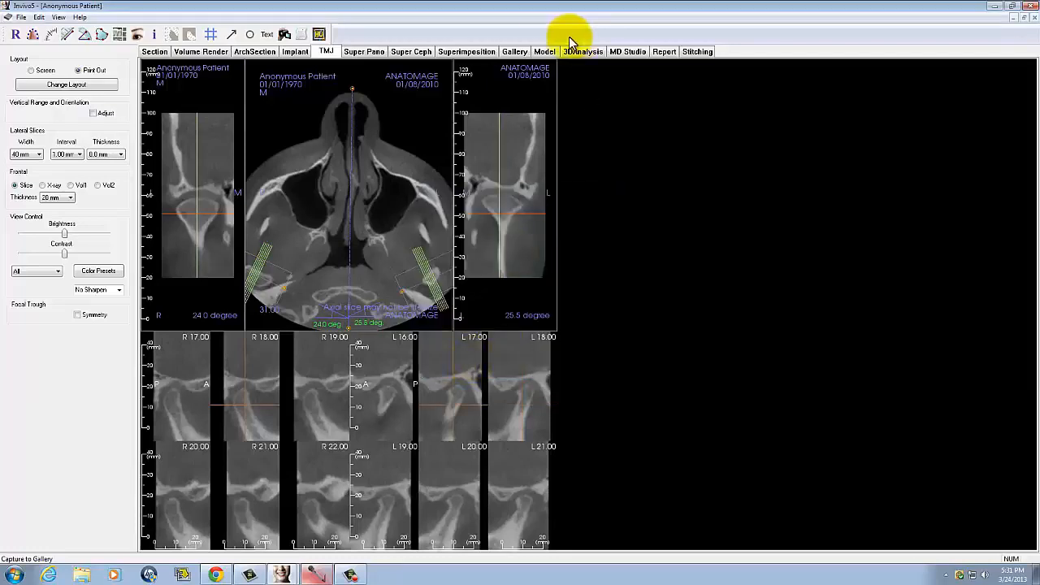
pyautogui.click(514, 54)
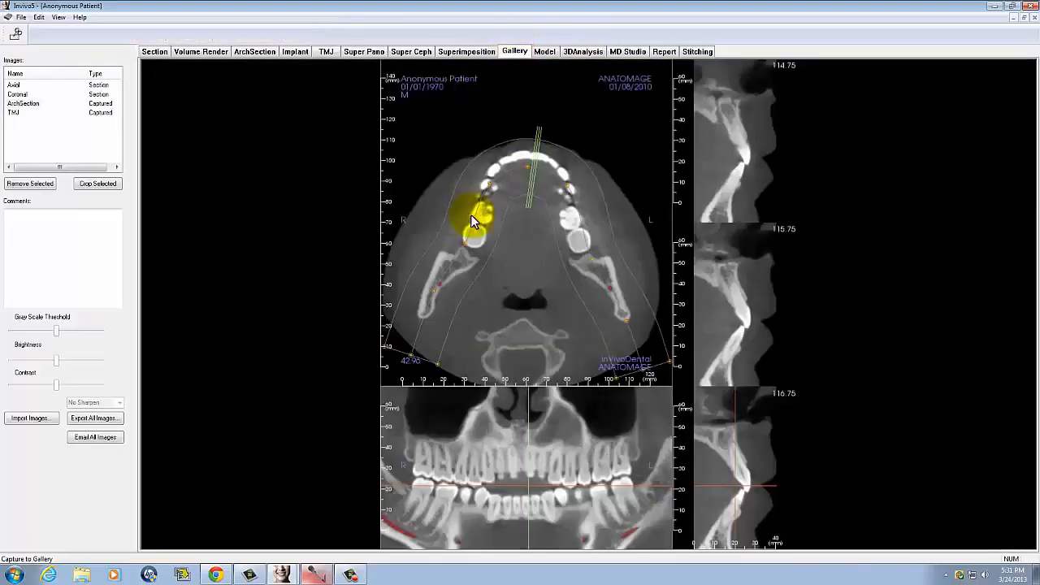
pyautogui.click(16, 112)
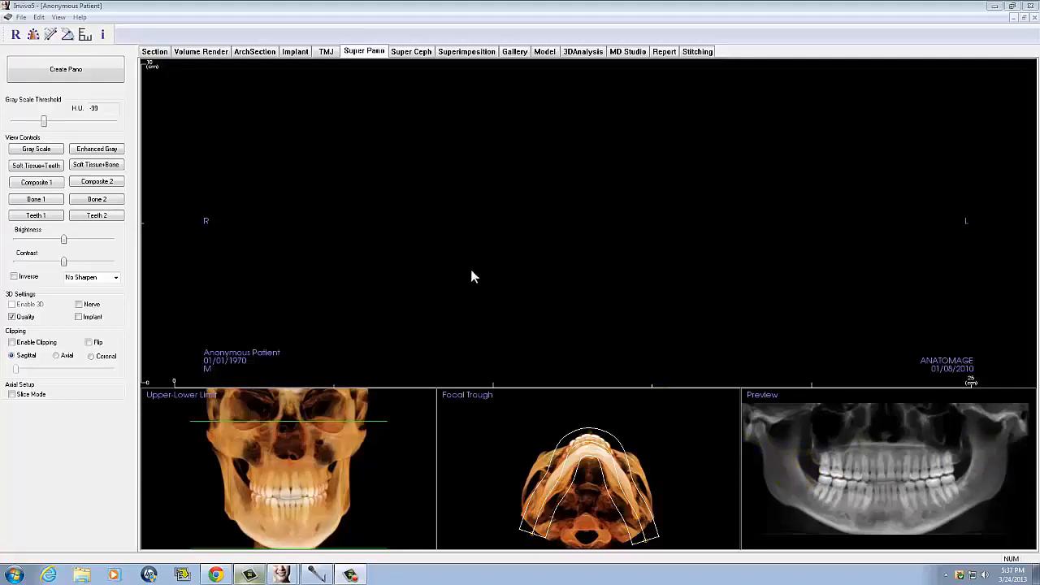
# - Create the panoramic image from the current focal trough and upper-lower limits
pyautogui.click(64, 73)
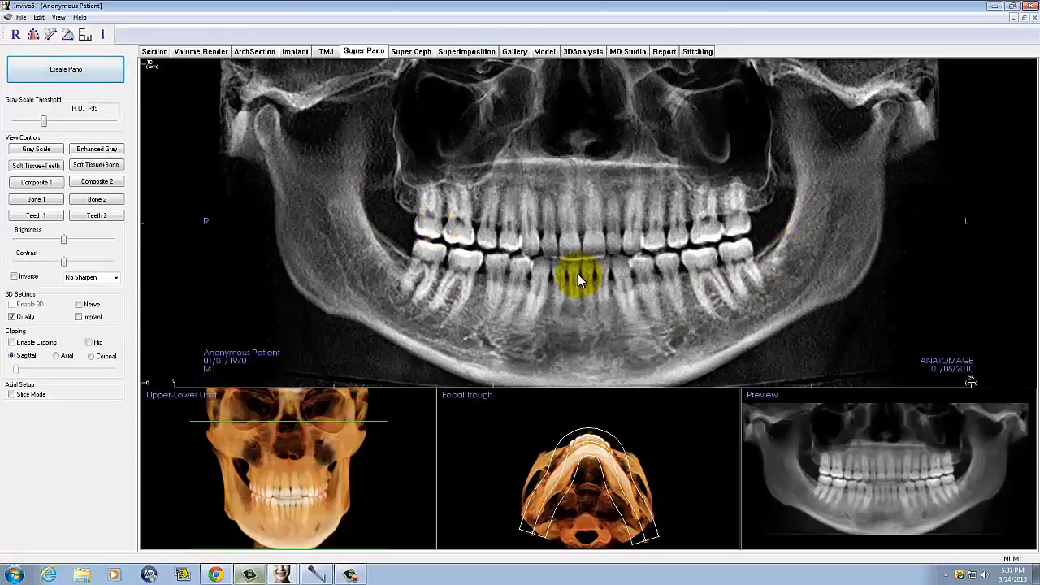
# - Capture only the Pano image to the gallery as Pano with type Xray, and display the image there
pyautogui.click(59, 17)
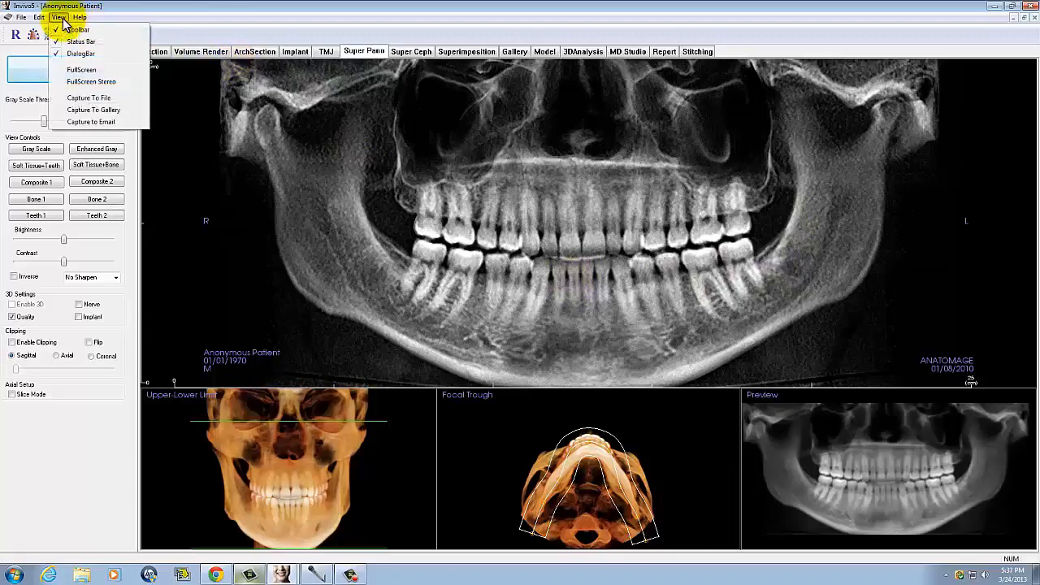
pyautogui.click(105, 111)
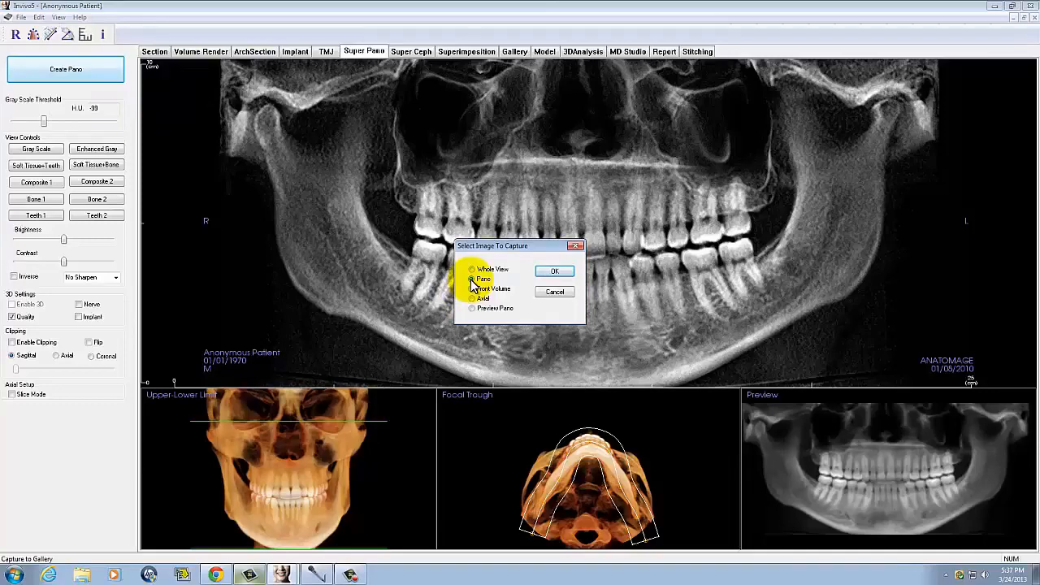
pyautogui.click(553, 274)
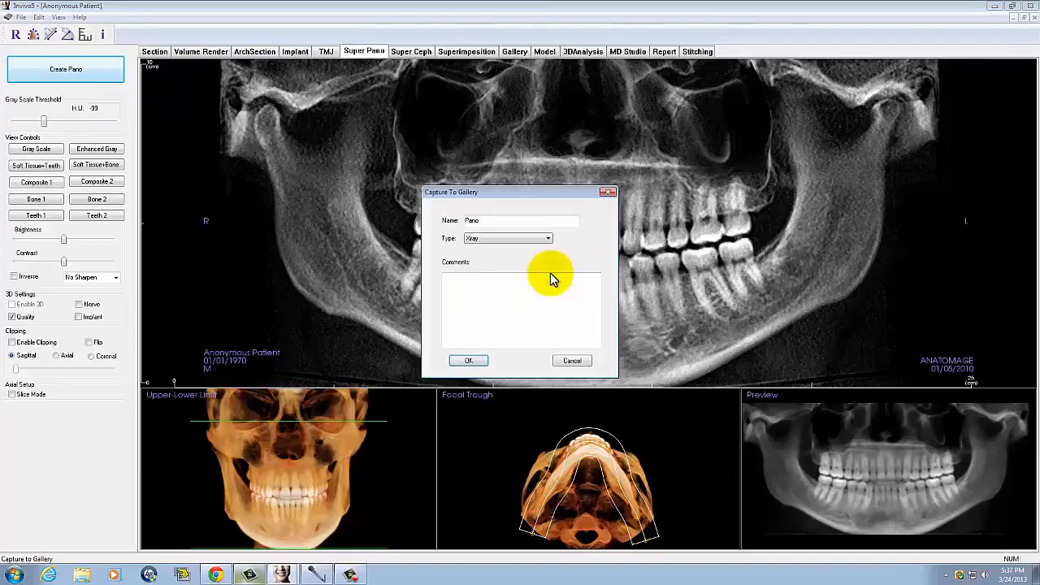
pyautogui.click(469, 360)
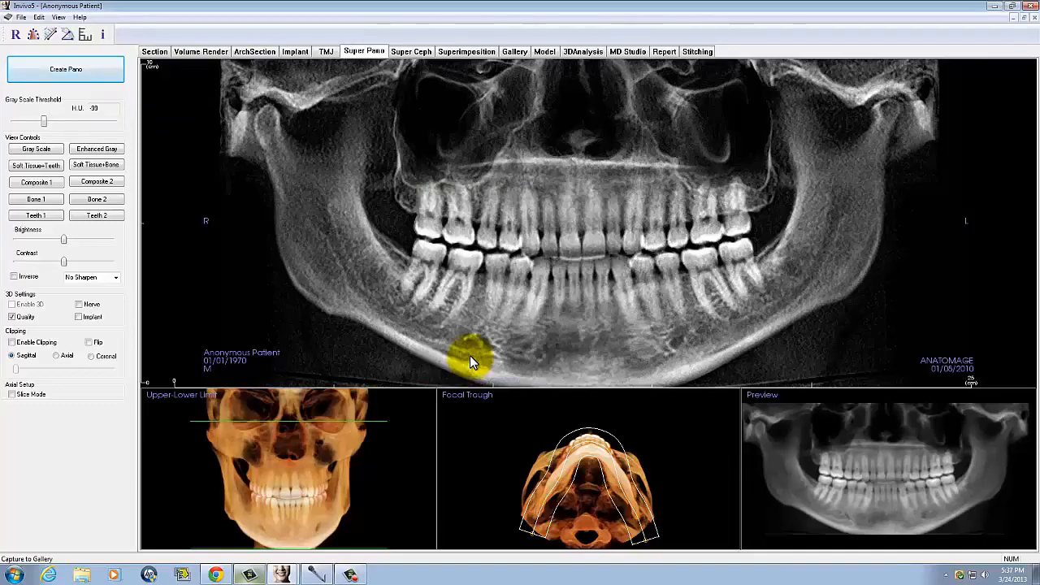
pyautogui.click(517, 50)
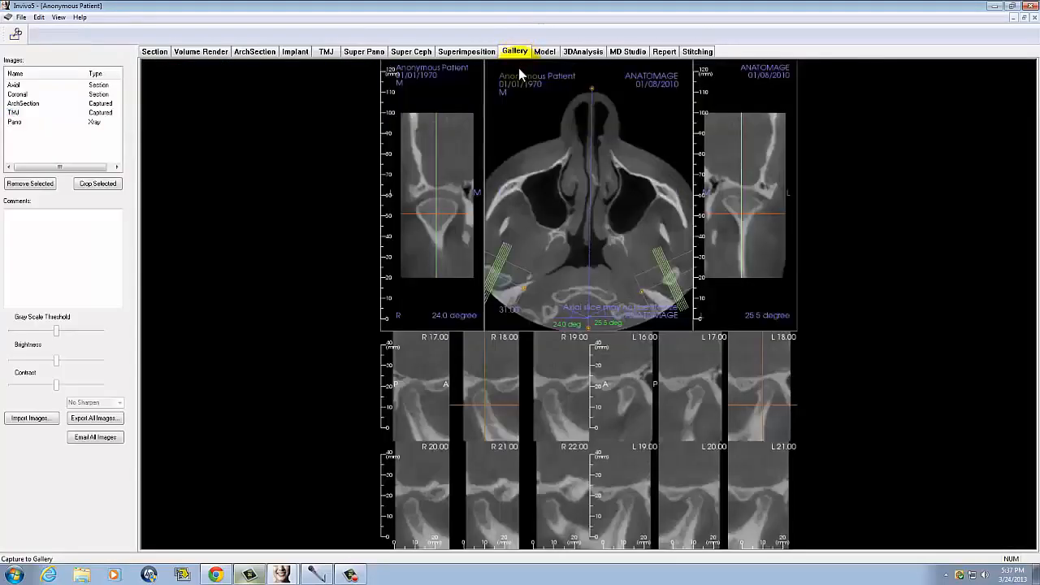
pyautogui.click(16, 122)
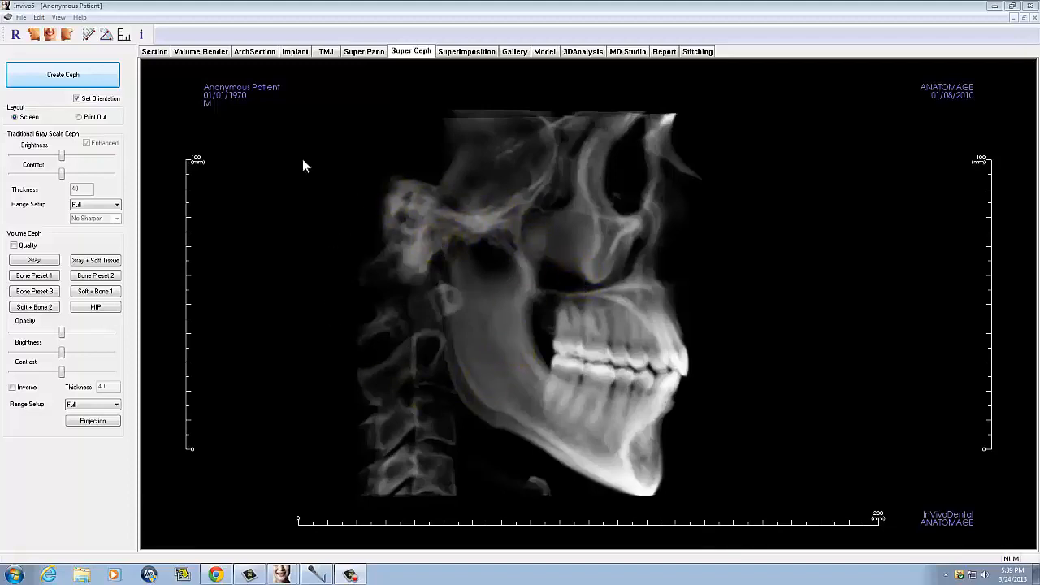
# - Create the lateral cephalometric image in the Super Ceph view and set its layout to Print Out
pyautogui.click(85, 75)
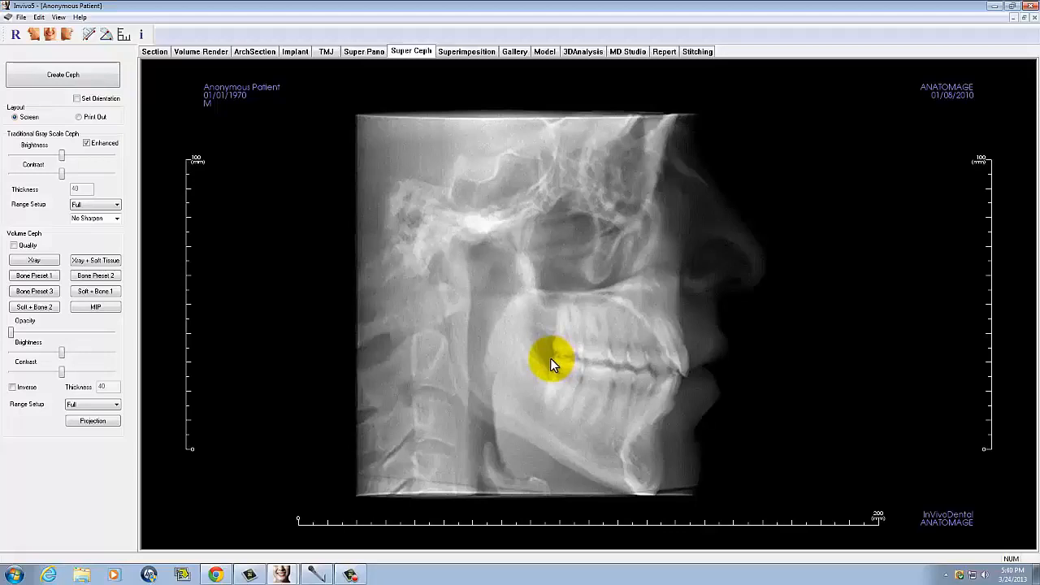
pyautogui.click(78, 118)
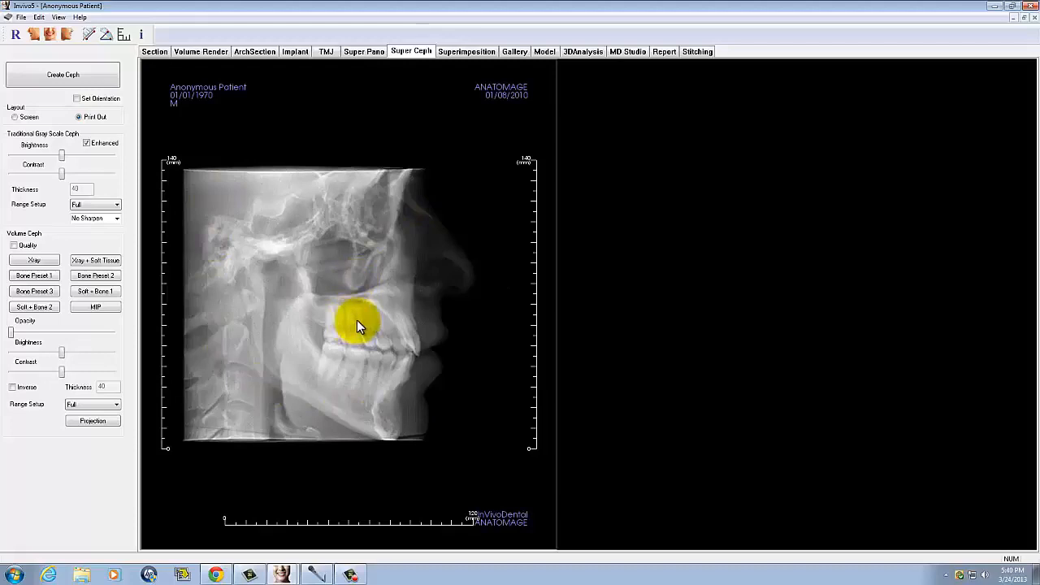
# - Capture the cephalometric view to the gallery as Ceph with type Xray, and display the image there
pyautogui.click(58, 17)
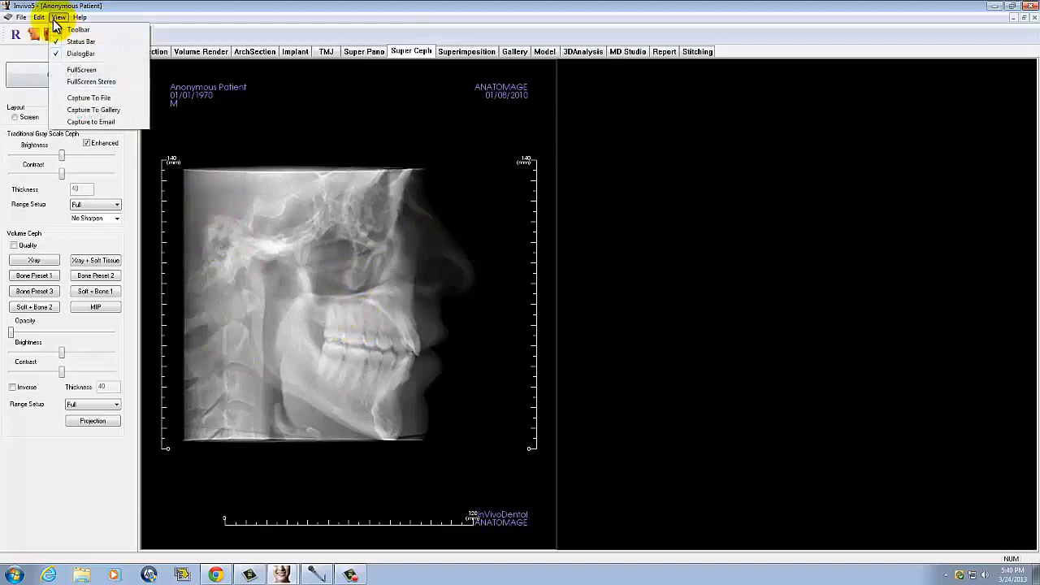
pyautogui.click(105, 110)
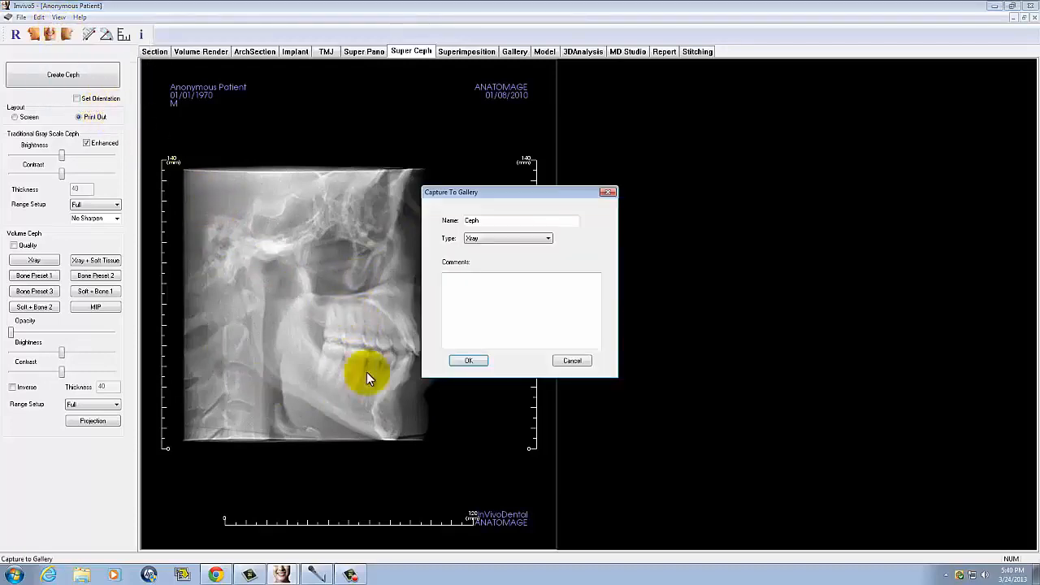
pyautogui.click(469, 361)
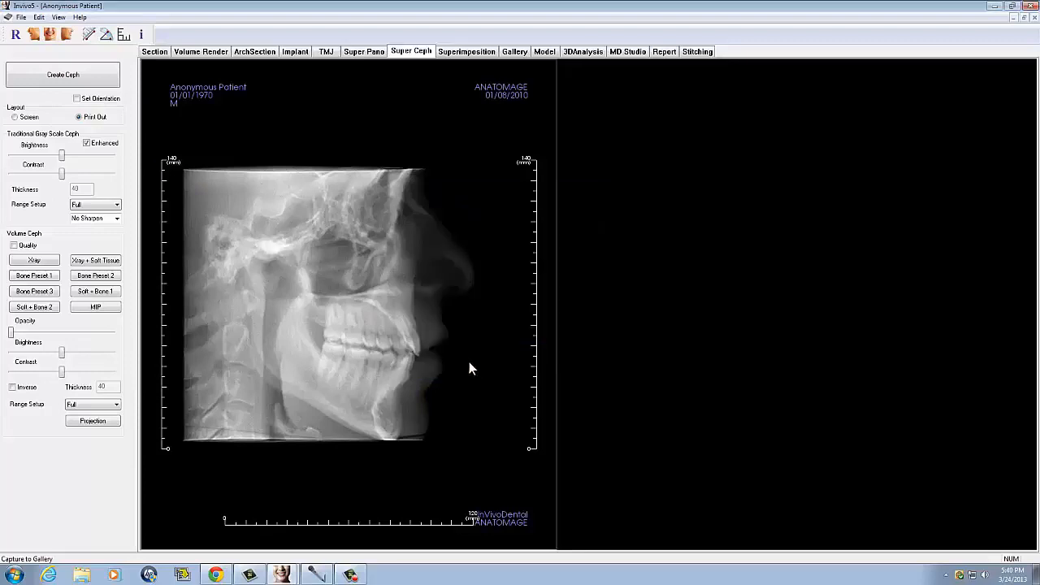
pyautogui.click(515, 51)
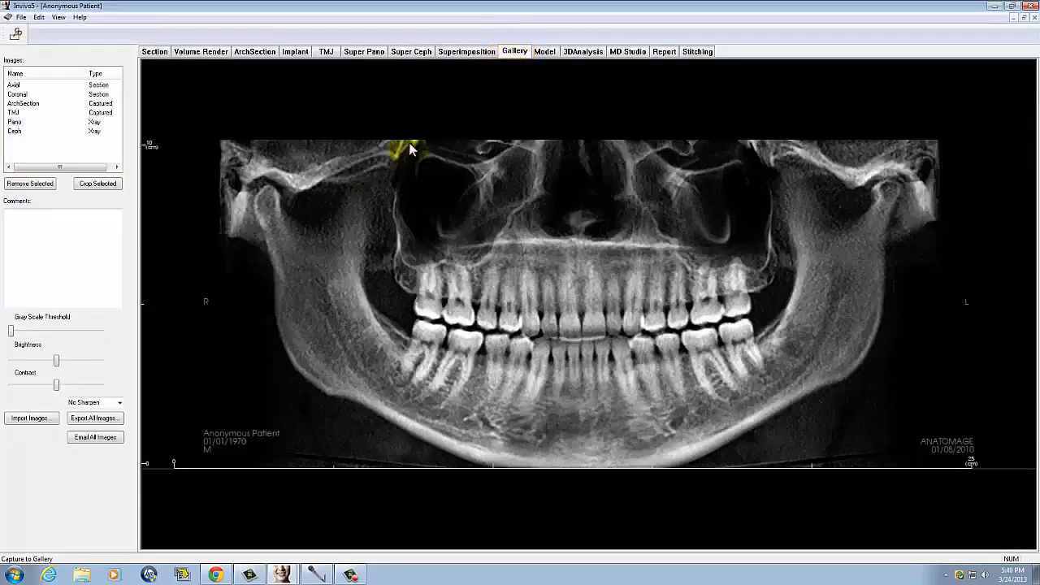
pyautogui.click(16, 131)
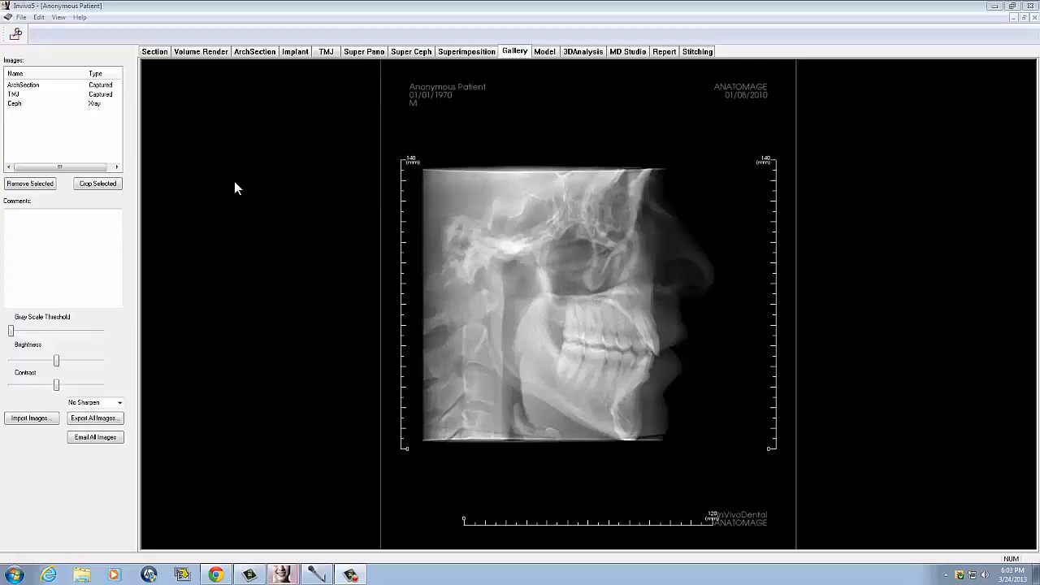
# - Preview the gallery's print pages, going through the ArchSection, TMJ and Ceph pages, and return to the gallery
pyautogui.click(21, 17)
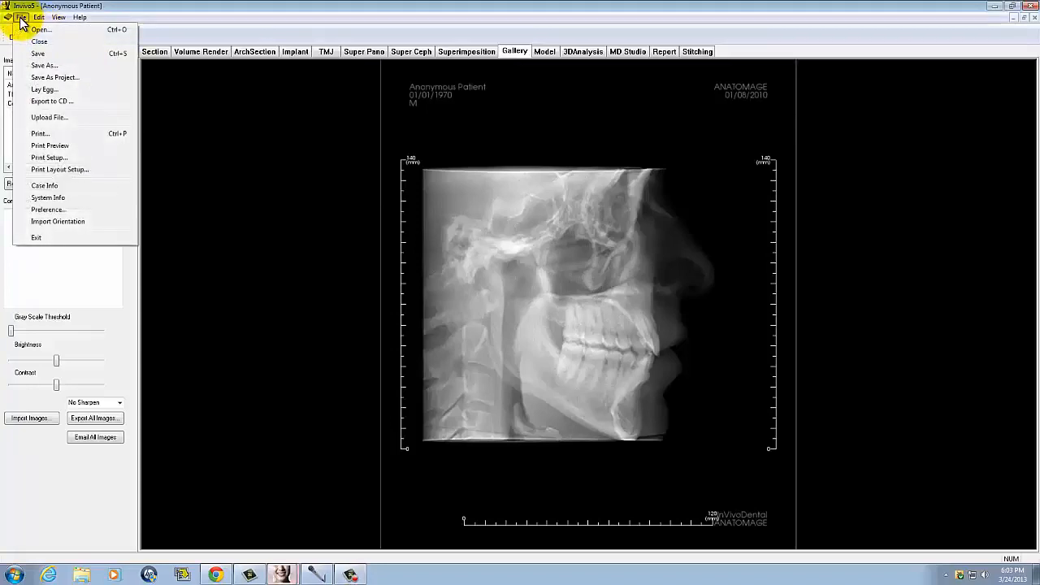
pyautogui.click(65, 145)
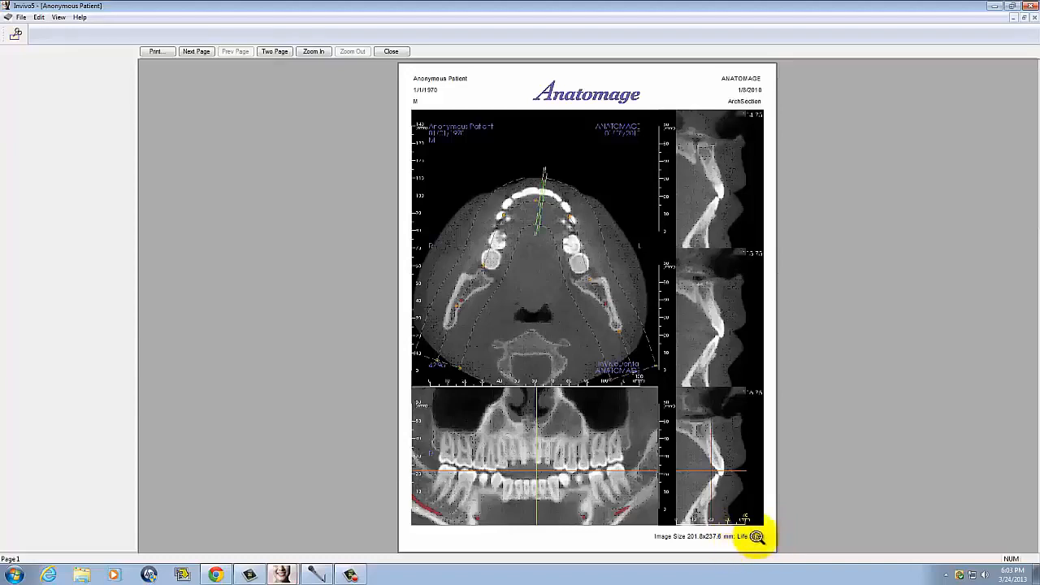
pyautogui.click(189, 51)
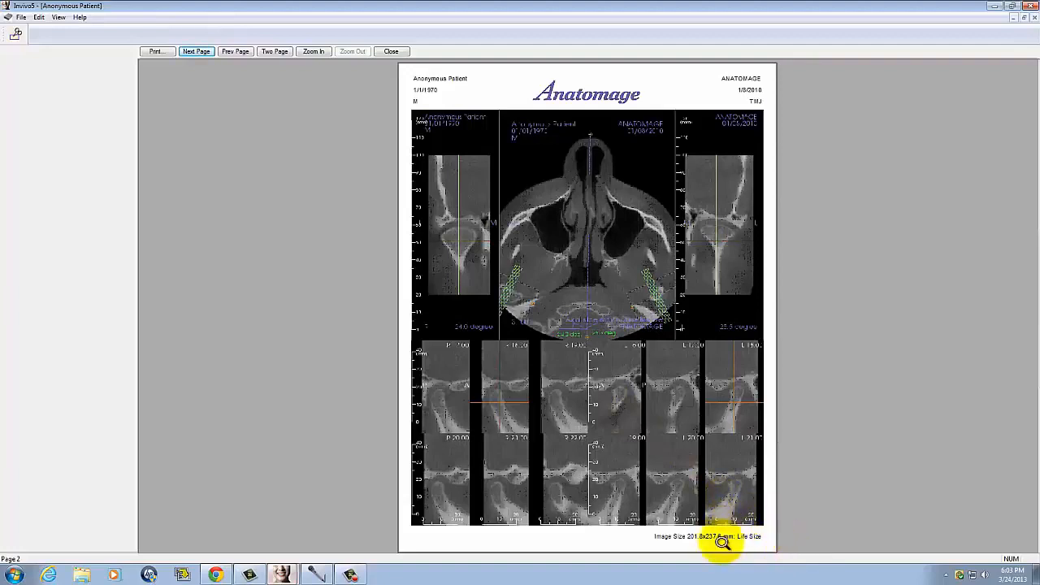
pyautogui.click(186, 52)
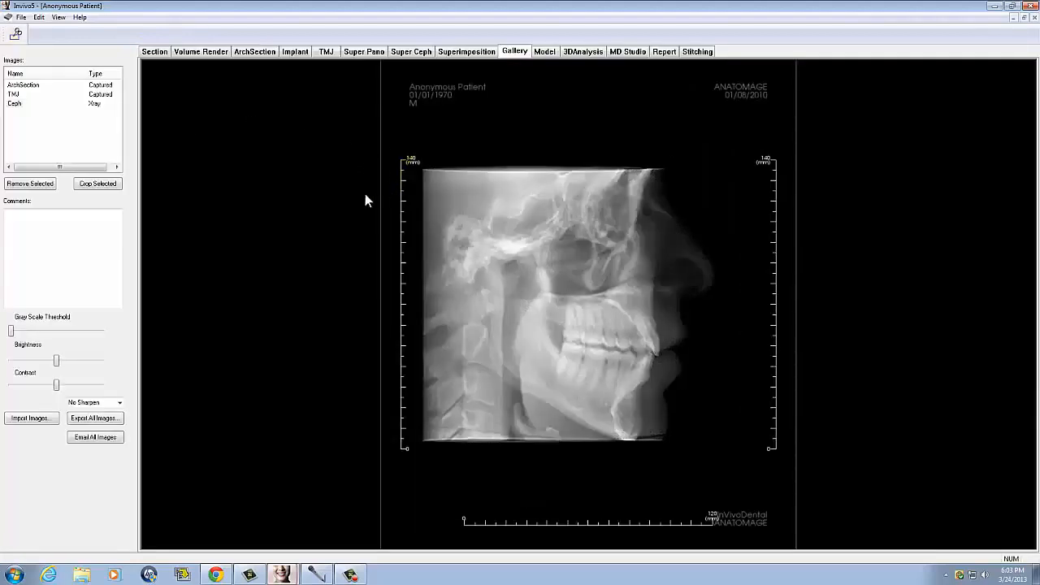
# - Open the file and print commands for the gallery images
pyautogui.click(21, 17)
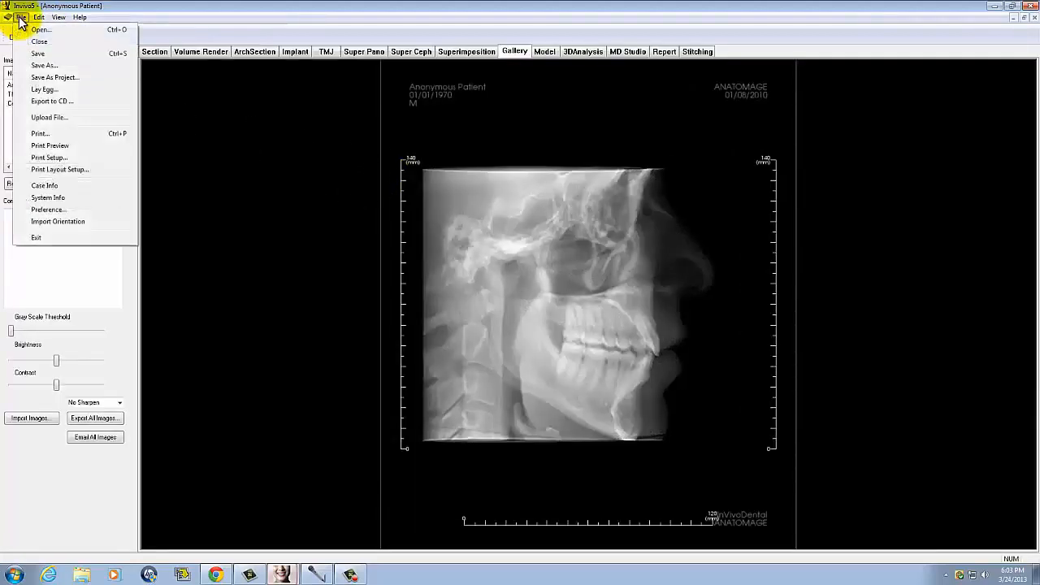